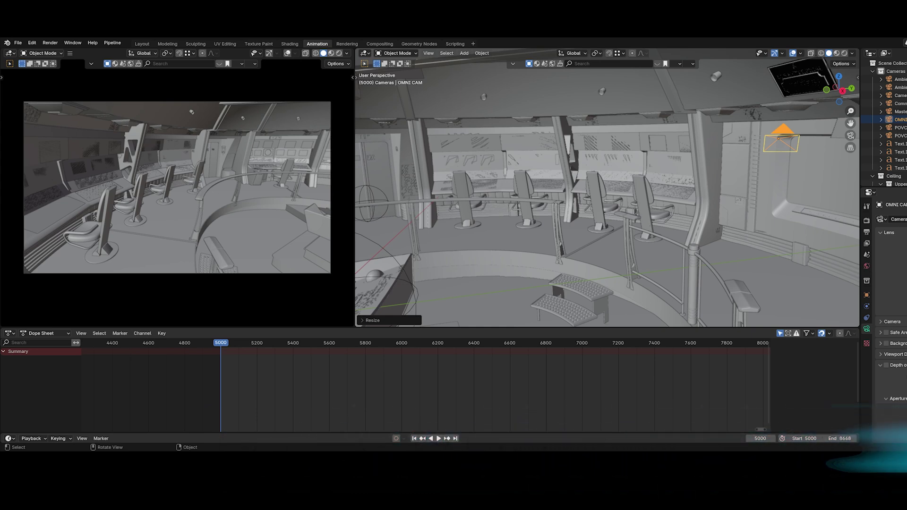
Move the OMNI CAM camera along the Y axis toward the central console
left_click(783, 143)
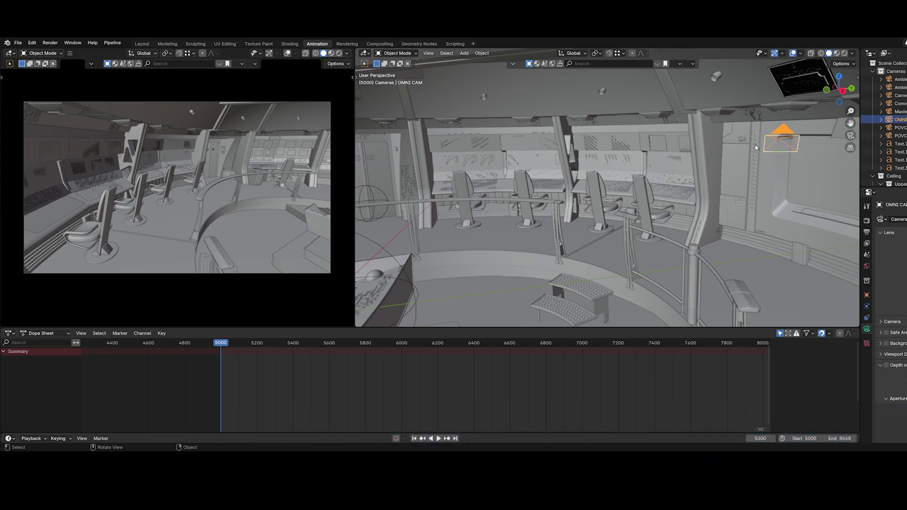
middle_click_drag(780, 158, 756, 173, "shift")
right_click(756, 173)
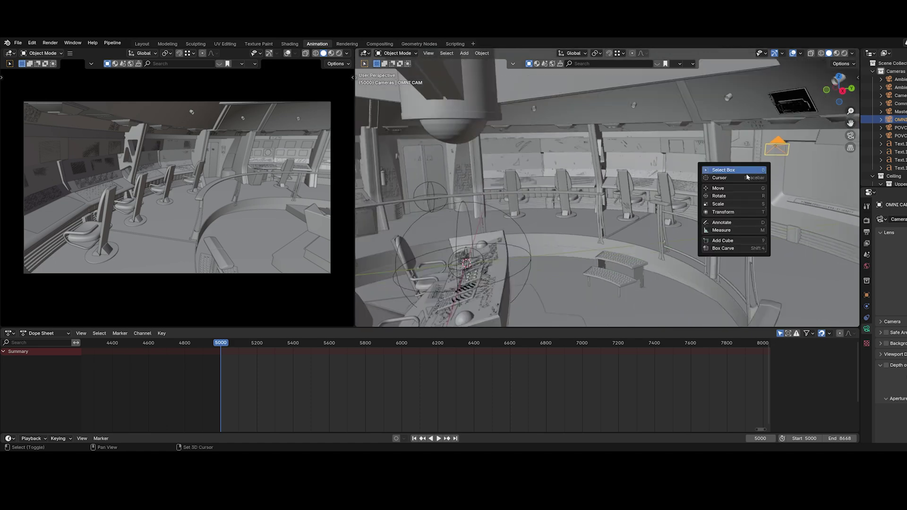
key("g")
key("y")
left_click(574, 150)
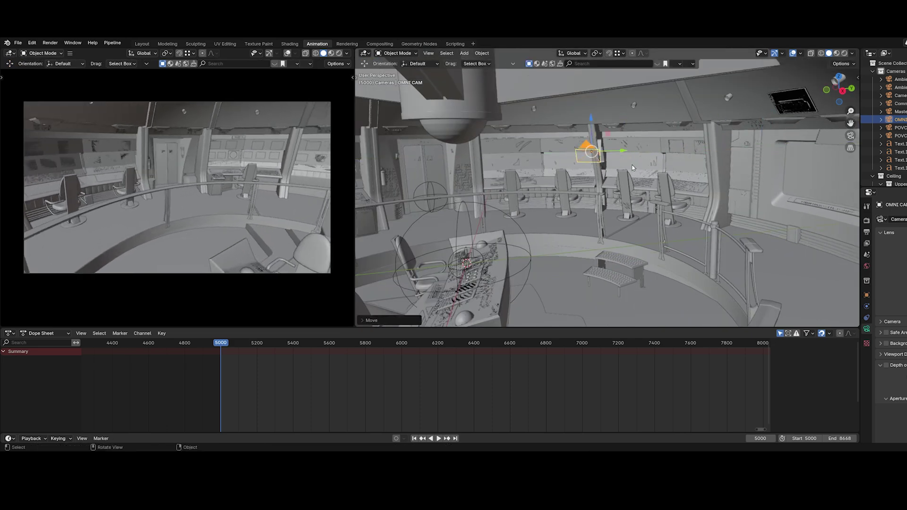
scroll(588, 147, "up", 6)
scroll(503, 193, "down", 6)
middle_click_drag(504, 194, 531, 241)
Rotate the Center Origin empty so OMNI CAM faces the console and viewscreen, then frame OMNI CAM
left_click(531, 241)
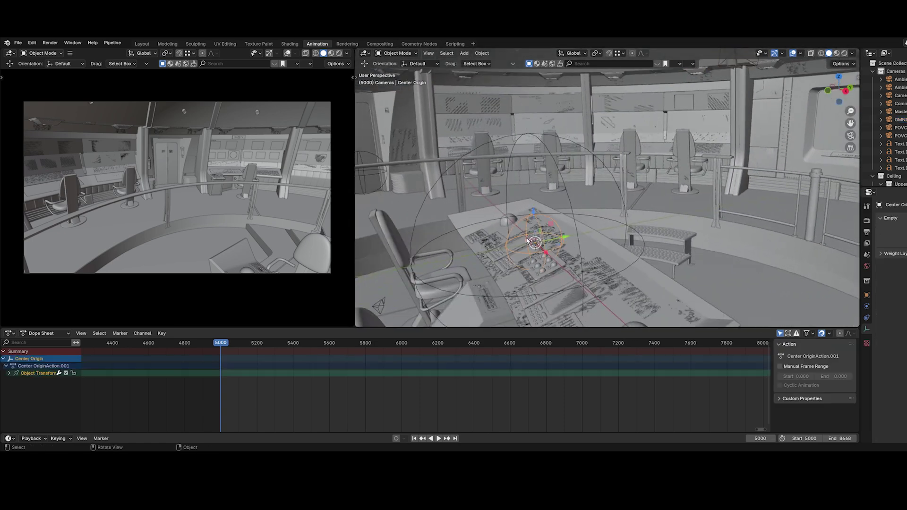
middle_click_drag(225, 213, 246, 220)
key("KP_Decimal")
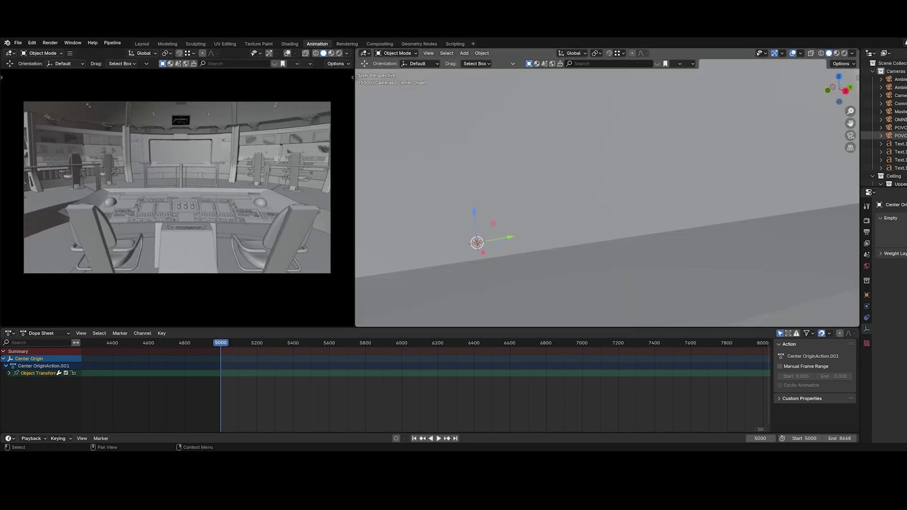
left_click(898, 119)
key("KP_Decimal")
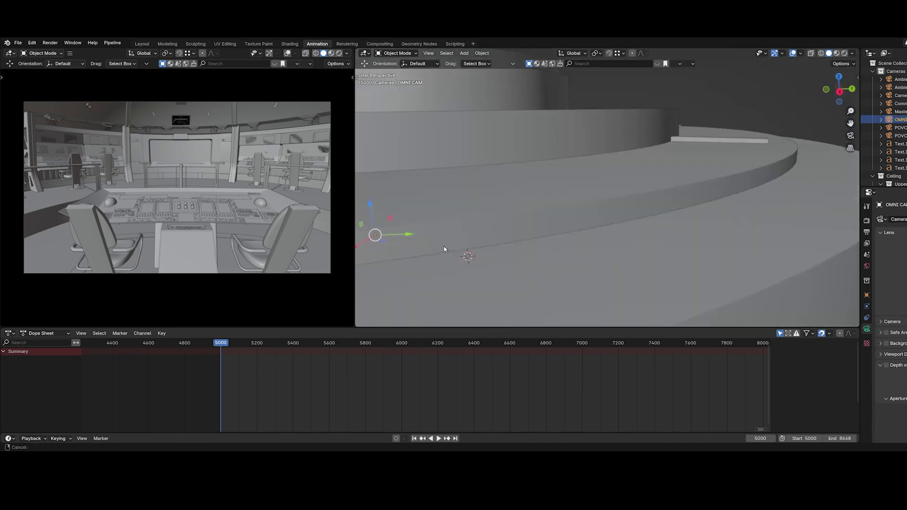
scroll(555, 257, "down", 5)
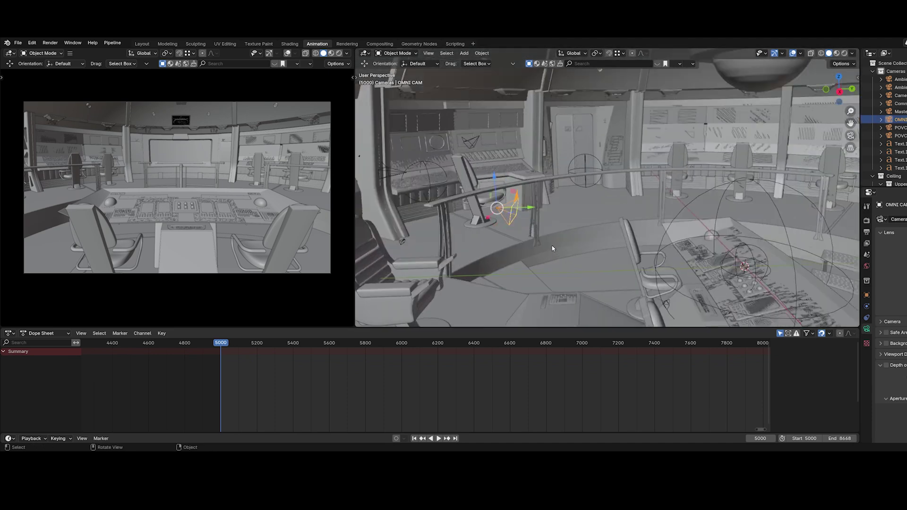
In the Layout workspace, view full-frame through OMNI CAM and show the OmniTools sidebar settings
left_click(142, 44)
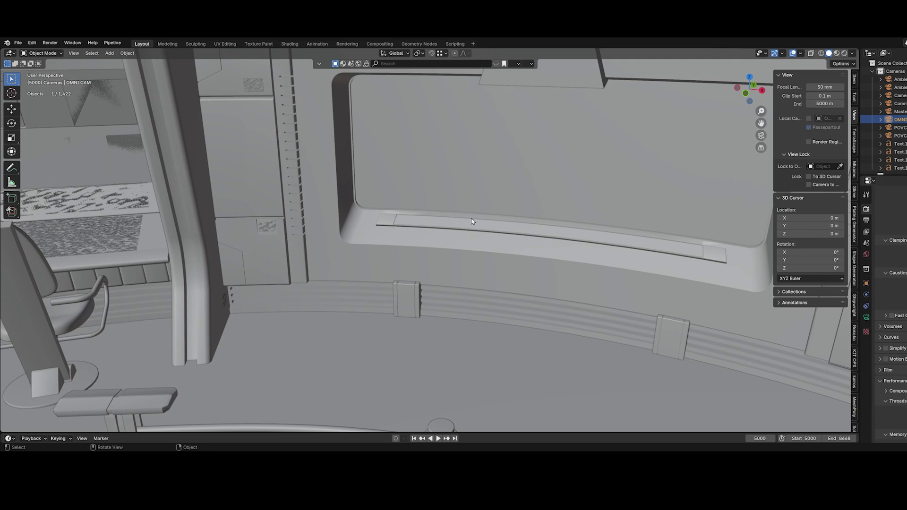
key("KP_0")
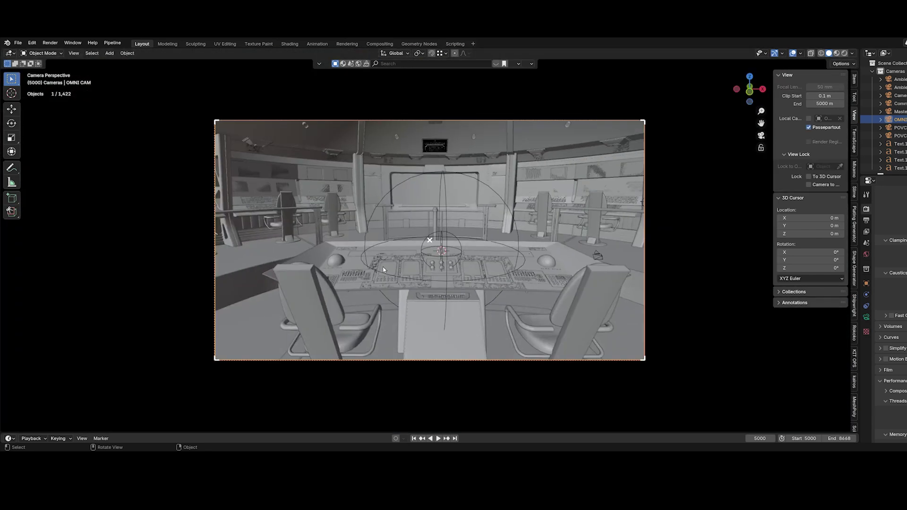
scroll(822, 359, "down", 5)
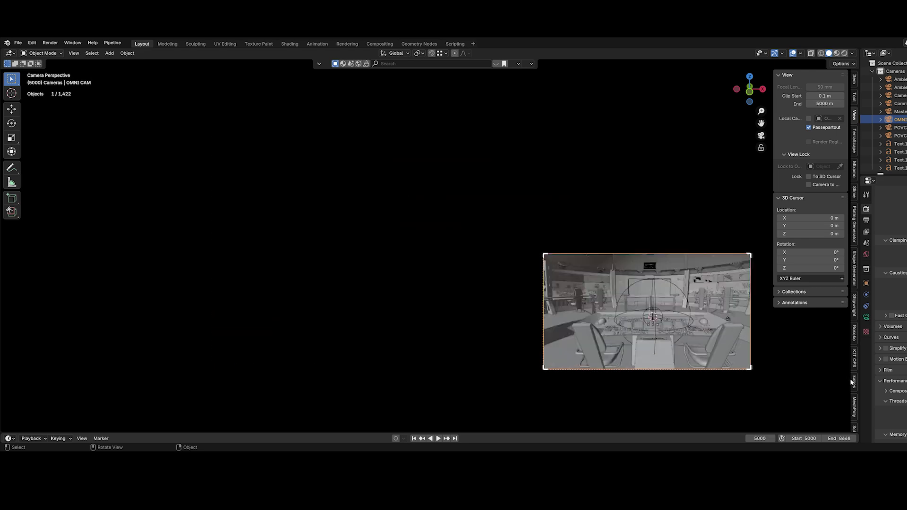
scroll(719, 334, "up", 4)
key("Home")
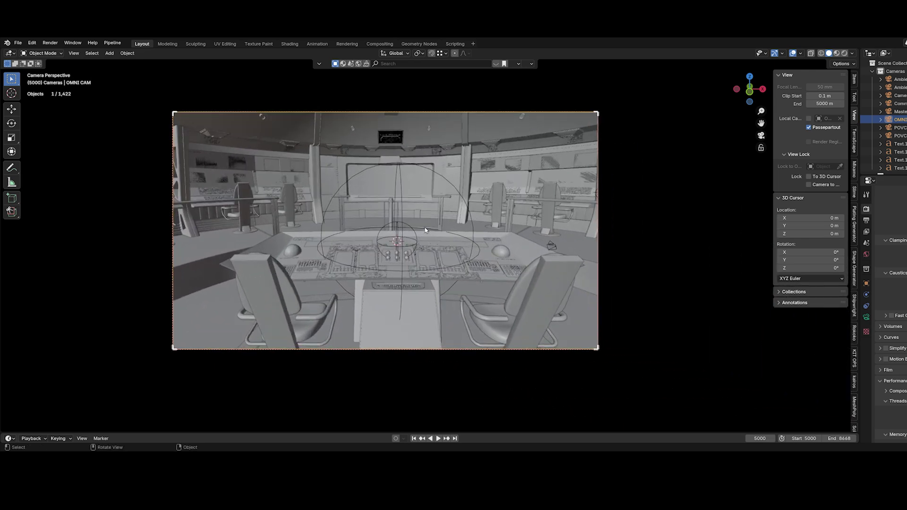
scroll(856, 330, "down", 10)
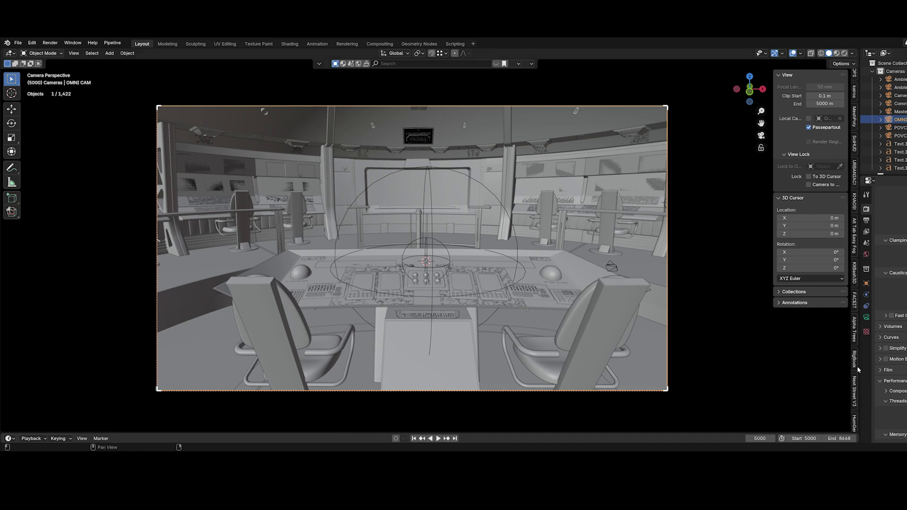
scroll(857, 378, "down", 10)
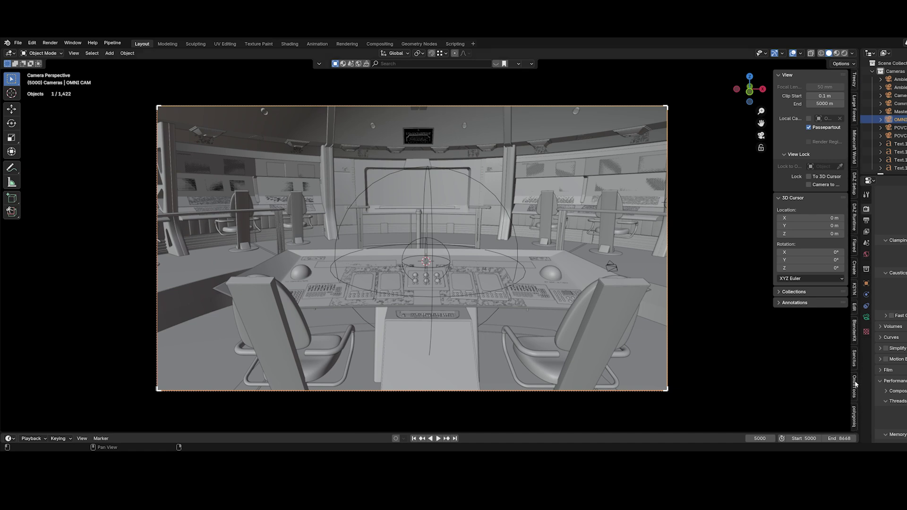
left_click(855, 385)
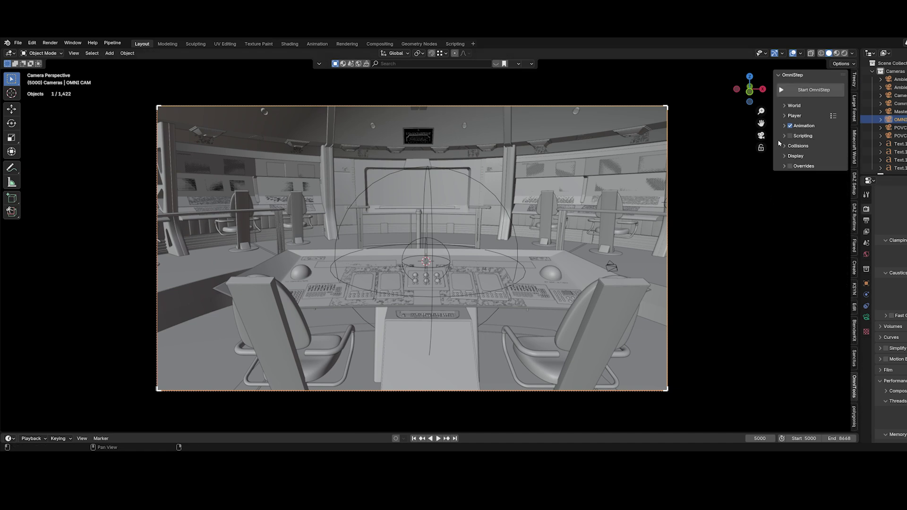
Expand the OmniStep World and Animation settings in a widened sidebar
left_click(783, 105)
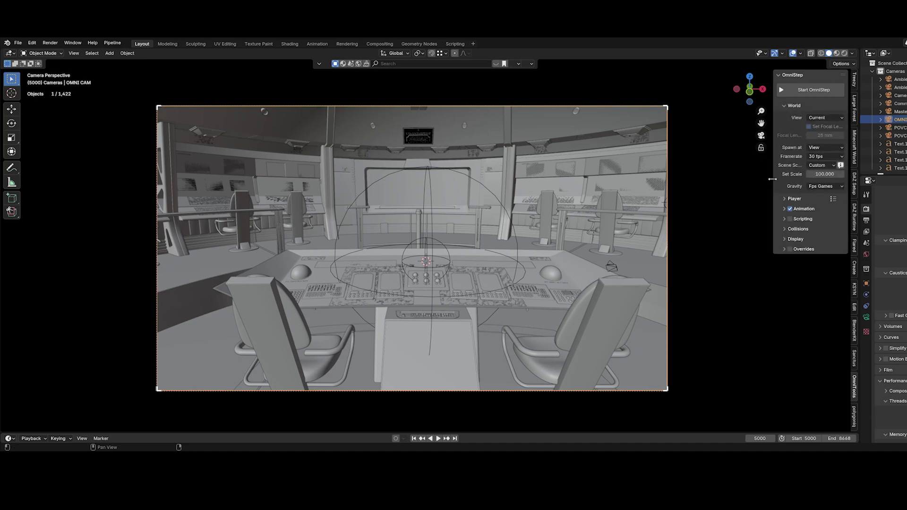
left_click_drag(774, 180, 726, 177)
left_click(738, 209)
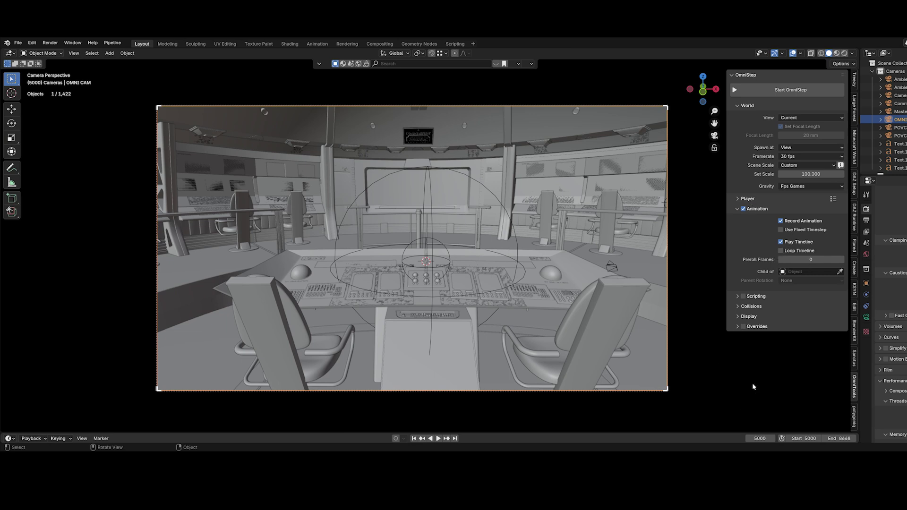
Set the scene end frame to 10000 and start the OmniStep walkthrough, walking forward
left_click(839, 438)
type("10000")
key("Return")
left_click(783, 90)
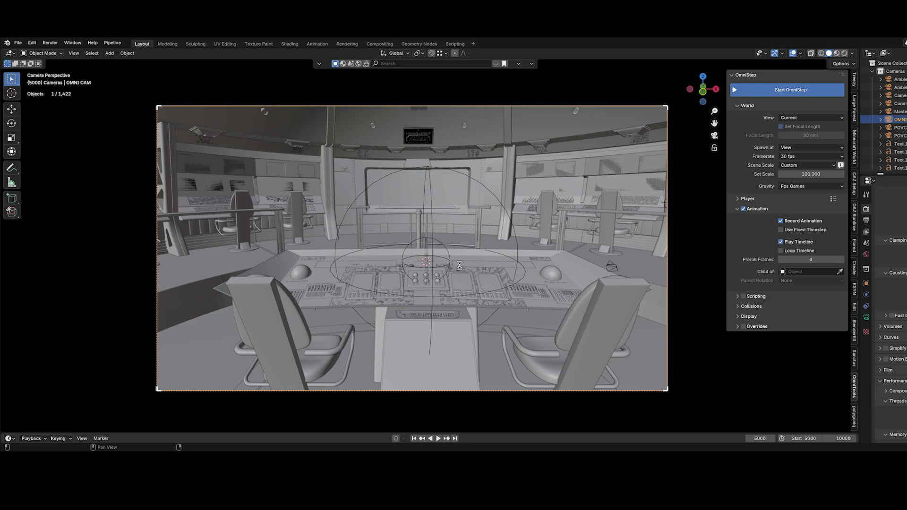
key("w")
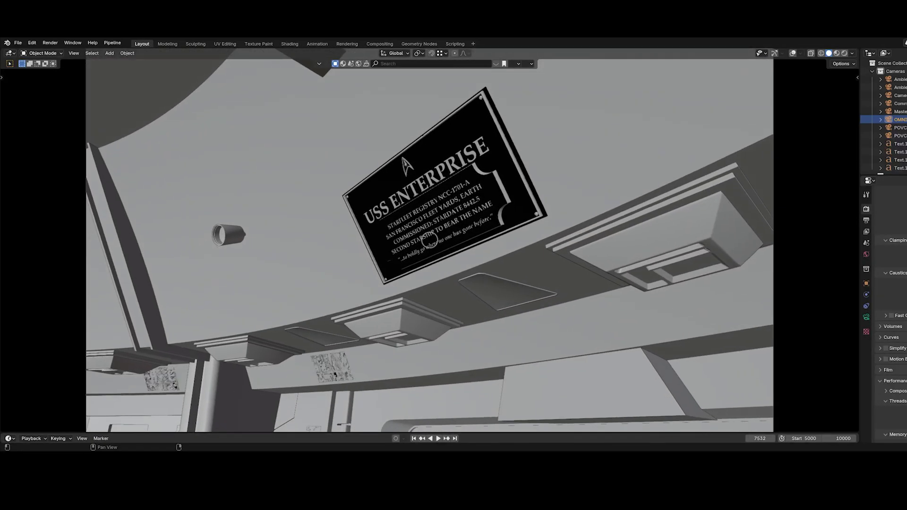
Exit OmniStep at frame 7604 with OMNI CAM framed on the USS Enterprise plaque
key("Escape")
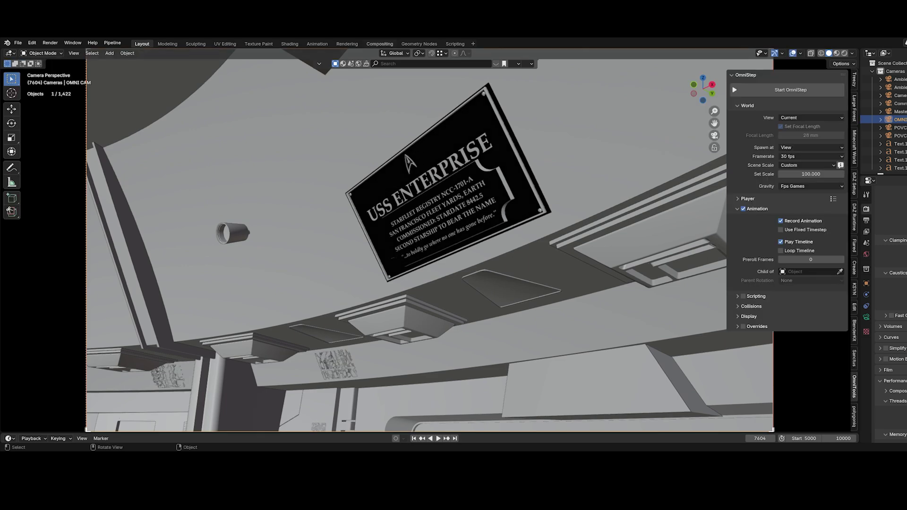
In the Animation workspace, zoom the Dope Sheet over the keys and play from frame 5000
left_click(317, 44)
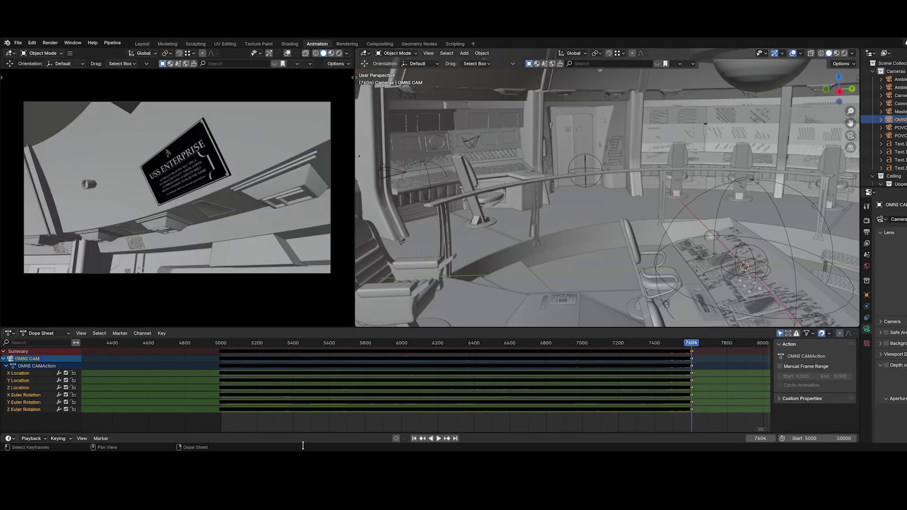
scroll(290, 403, "up", 2)
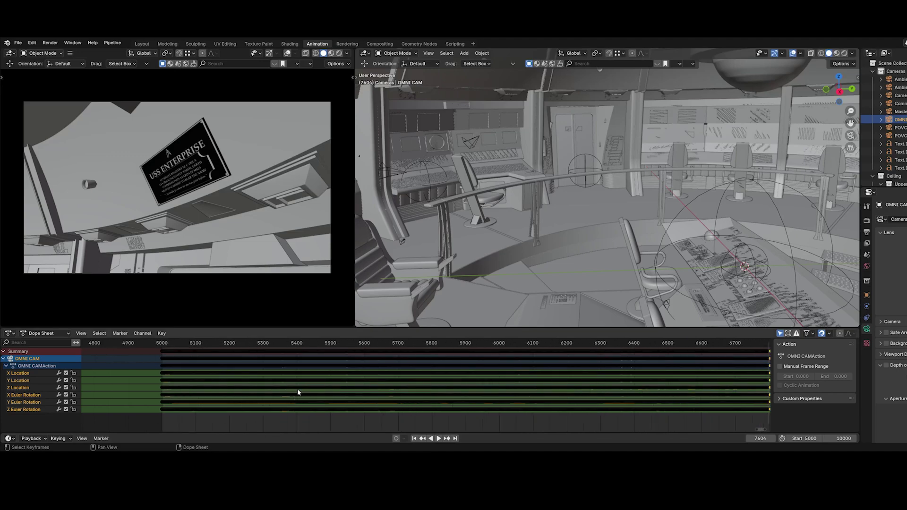
scroll(491, 380, "up", 8)
scroll(492, 382, "down", 12)
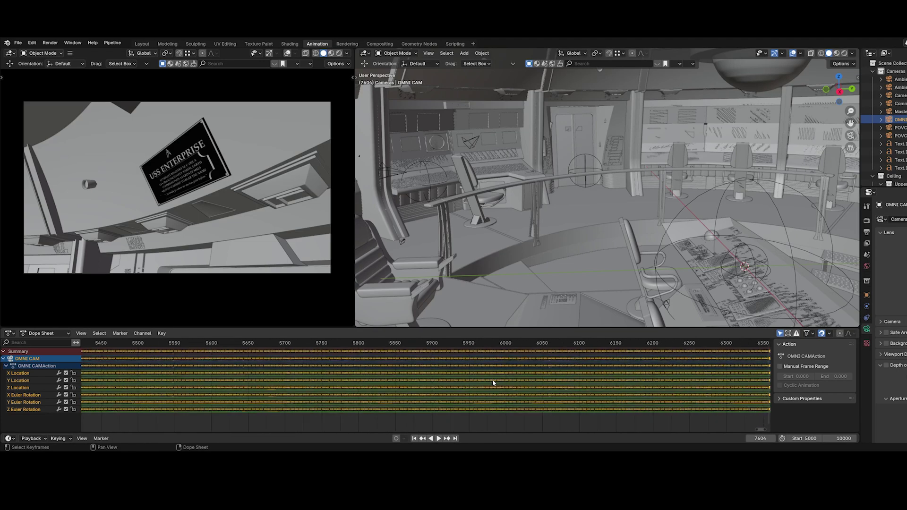
left_click(415, 438)
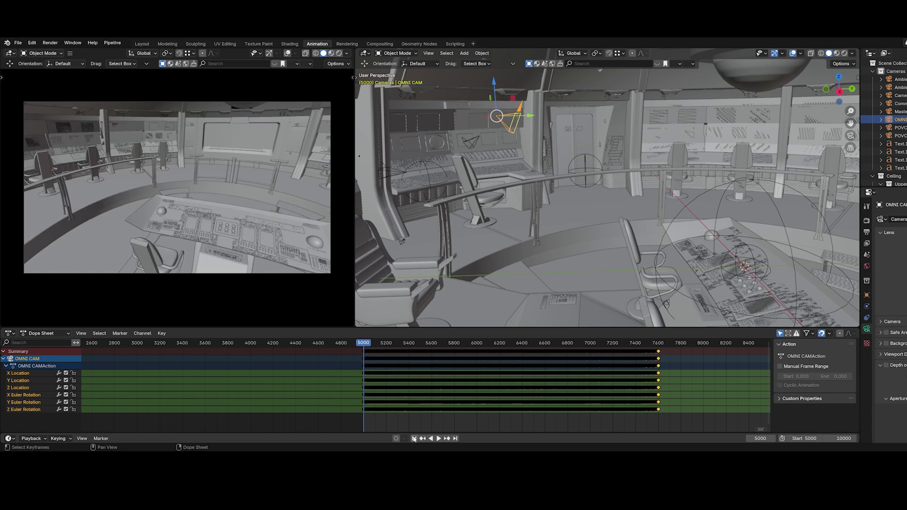
key("space")
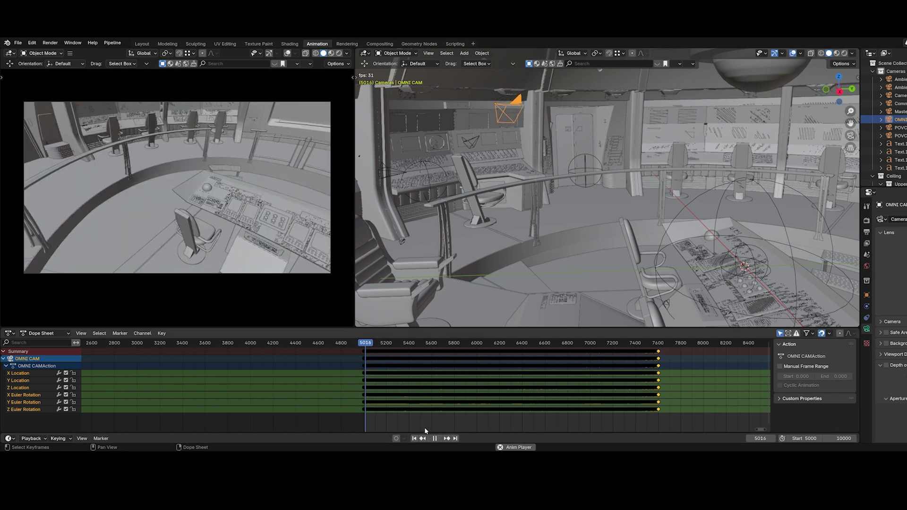